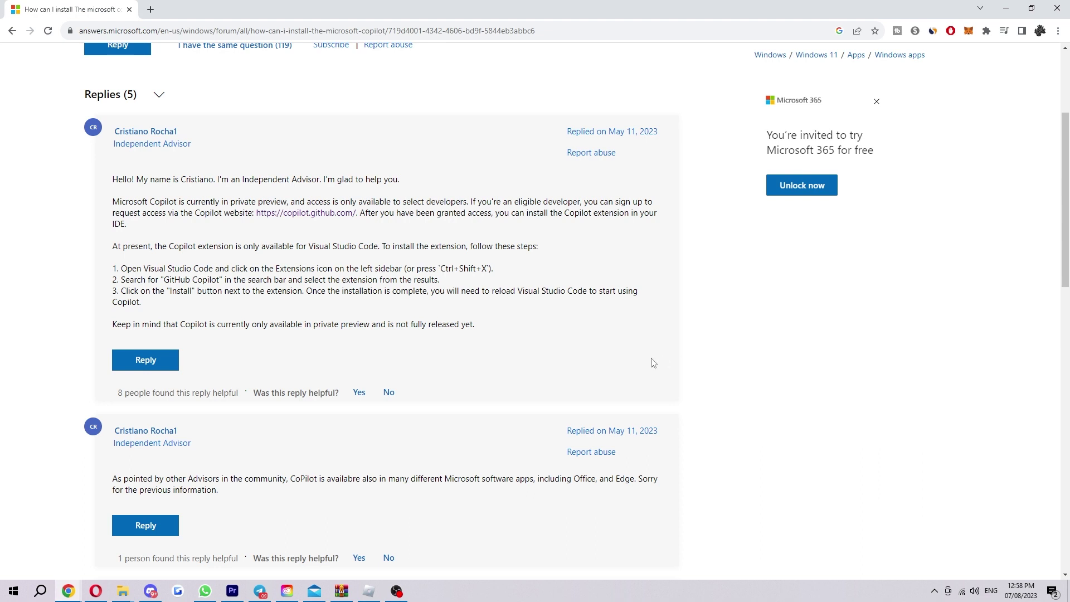
- Open copilot.github.com from the answer in a new tab, highlight its address, then return to the answer
click(322, 216)
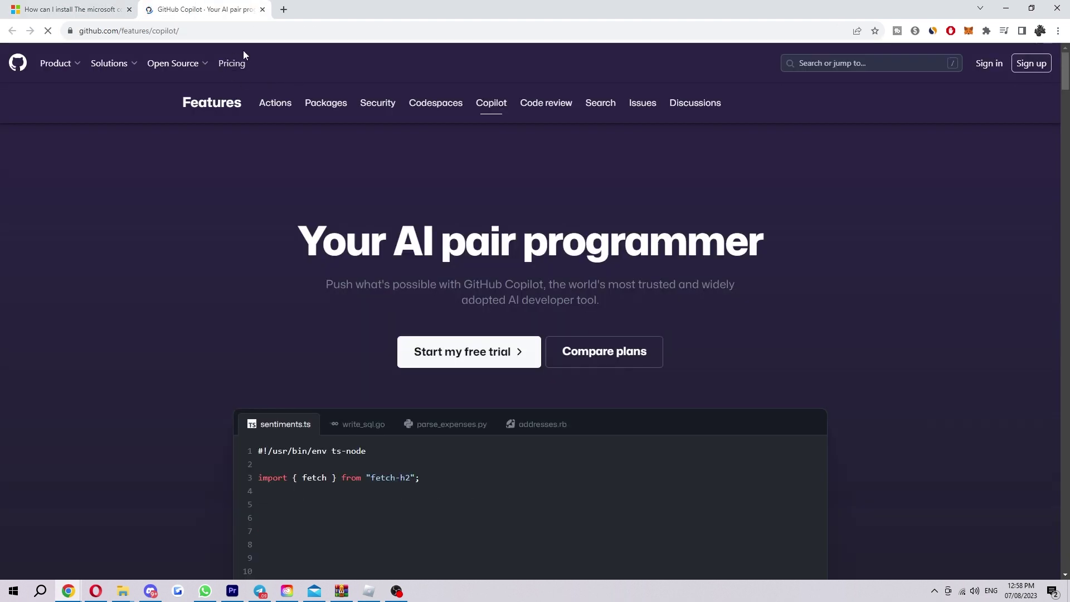
click(81, 30)
drag(82, 30, 206, 30)
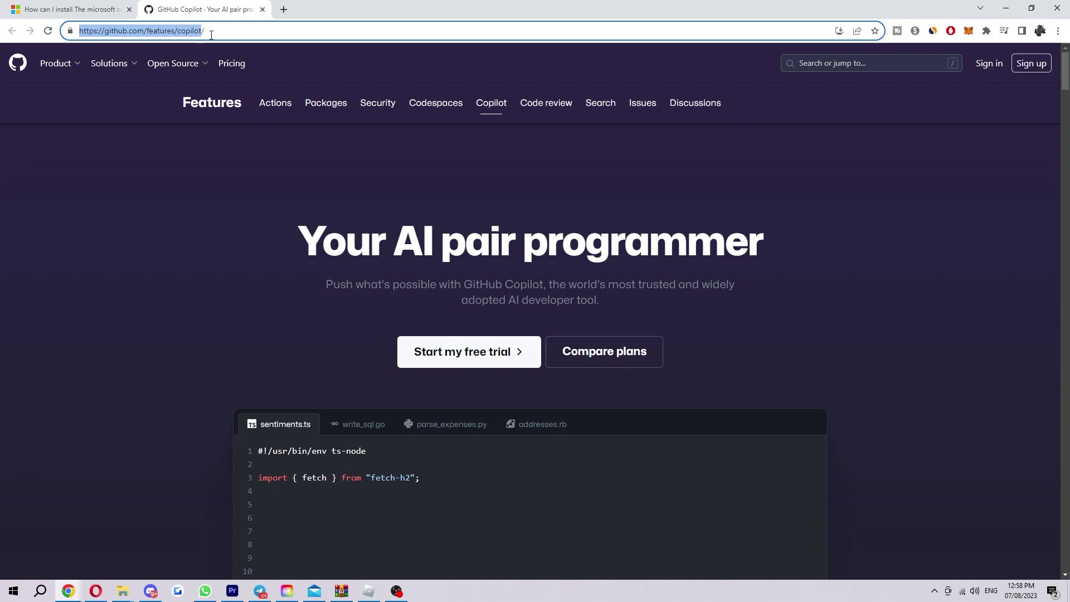
click(378, 167)
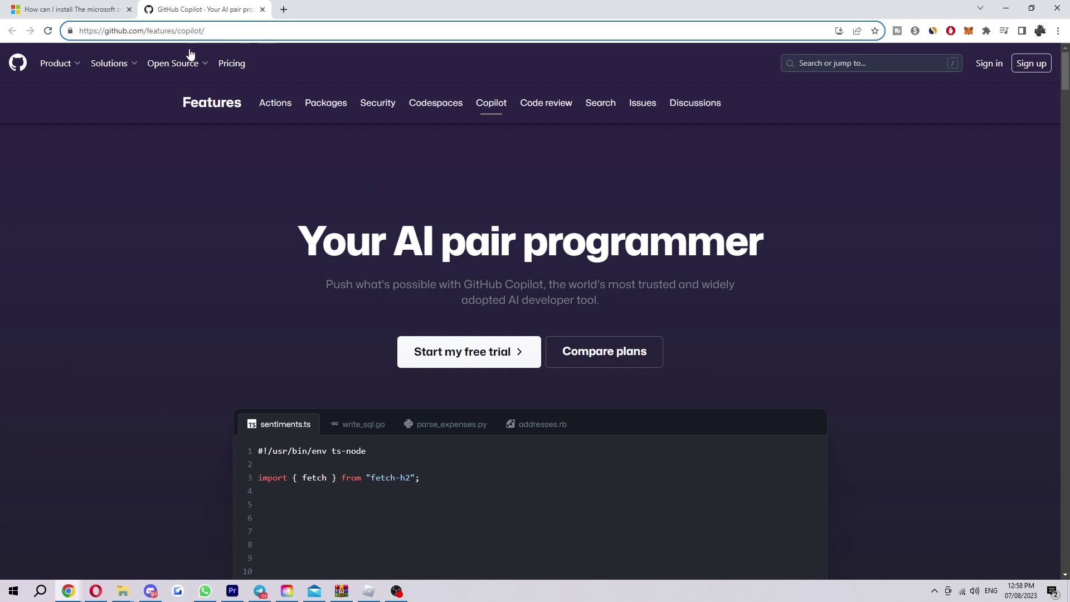
click(70, 10)
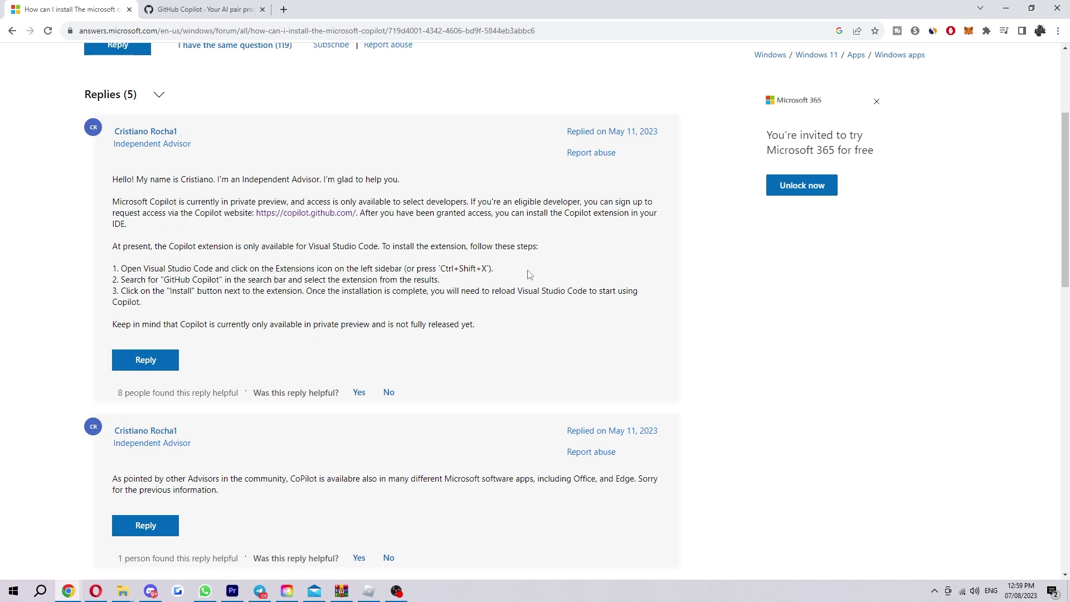